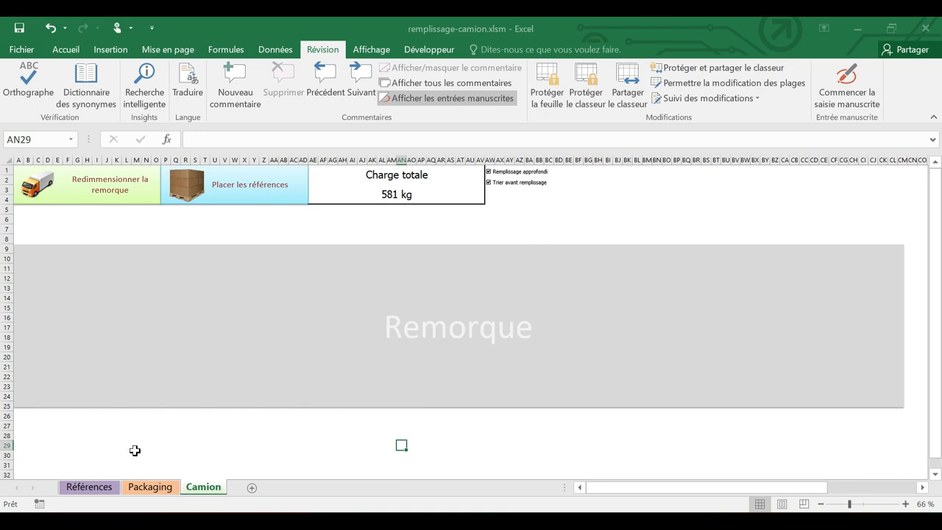
Step: Look over the Références, Packaging and Camion sheets of the truck-loading workbook
click(98, 492)
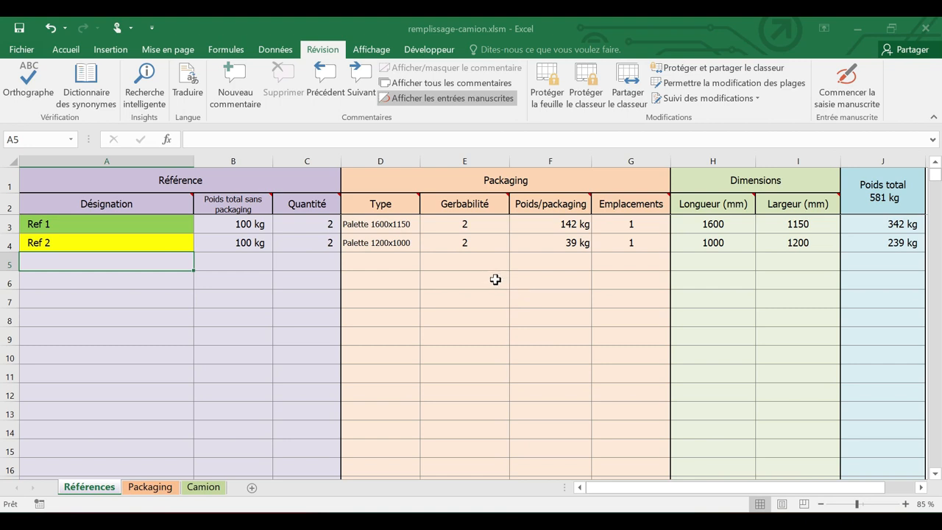
click(154, 490)
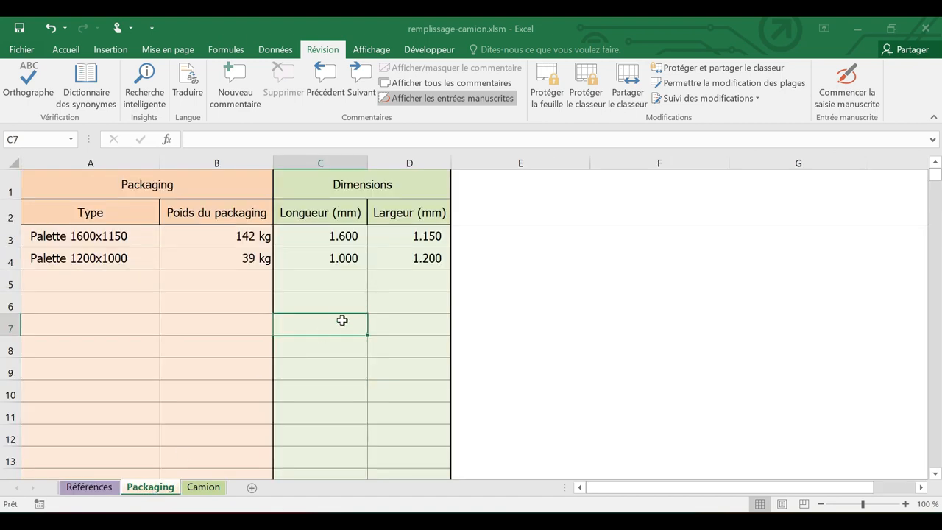
click(203, 487)
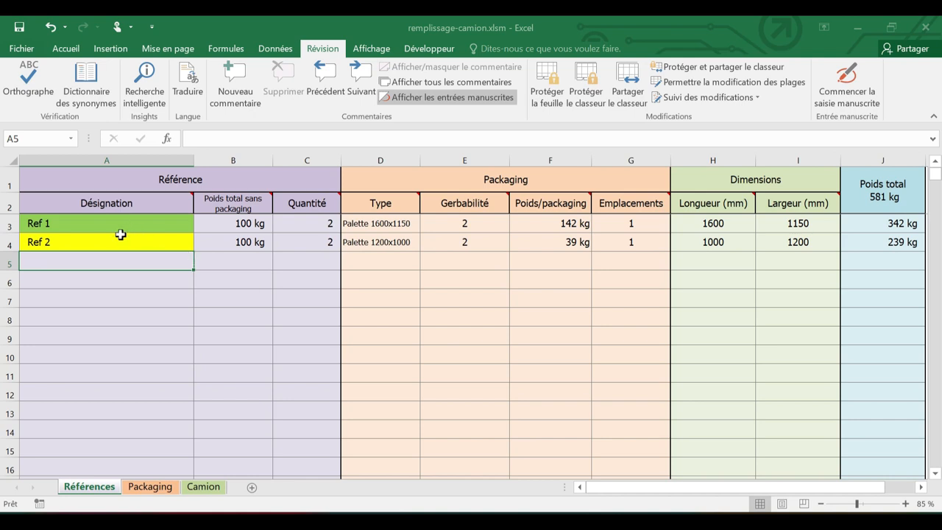
Step: Examine the designations, weights without packaging and quantities of Ref 1 and Ref 2 on the Références sheet
click(110, 223)
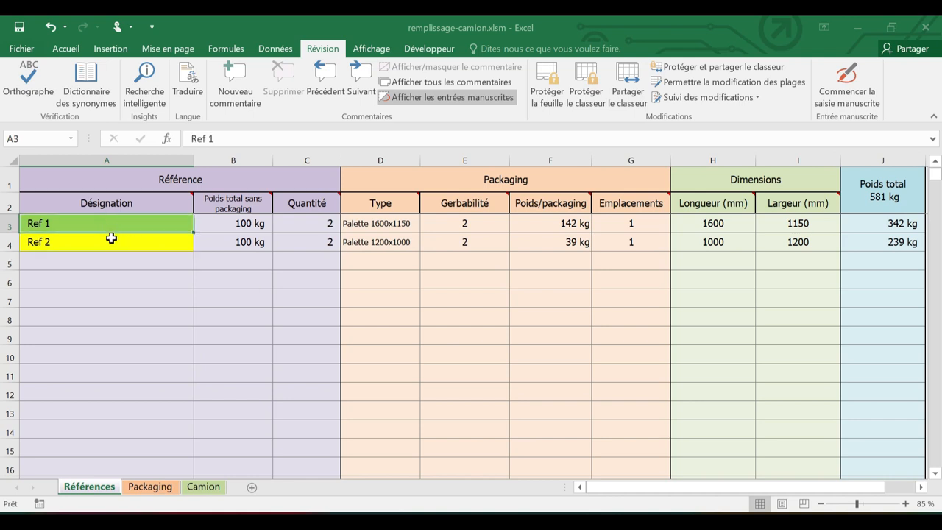
click(111, 240)
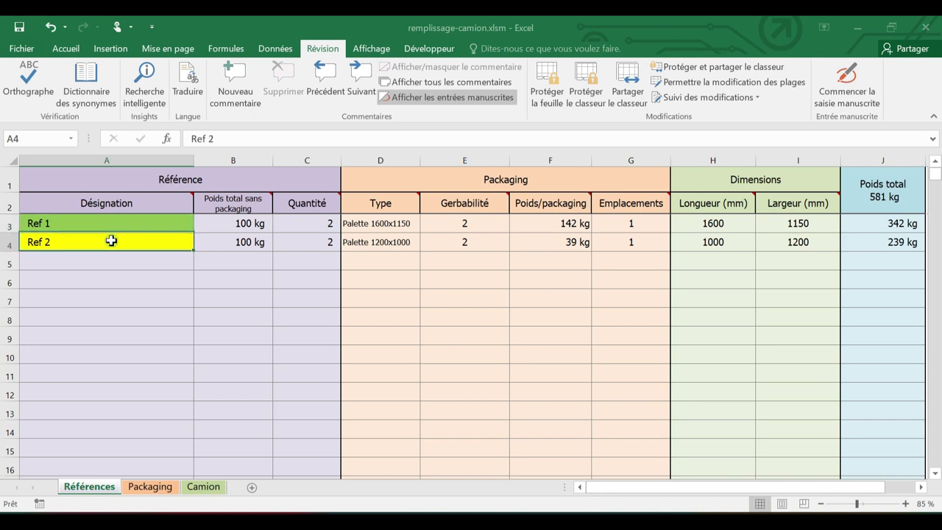
click(230, 226)
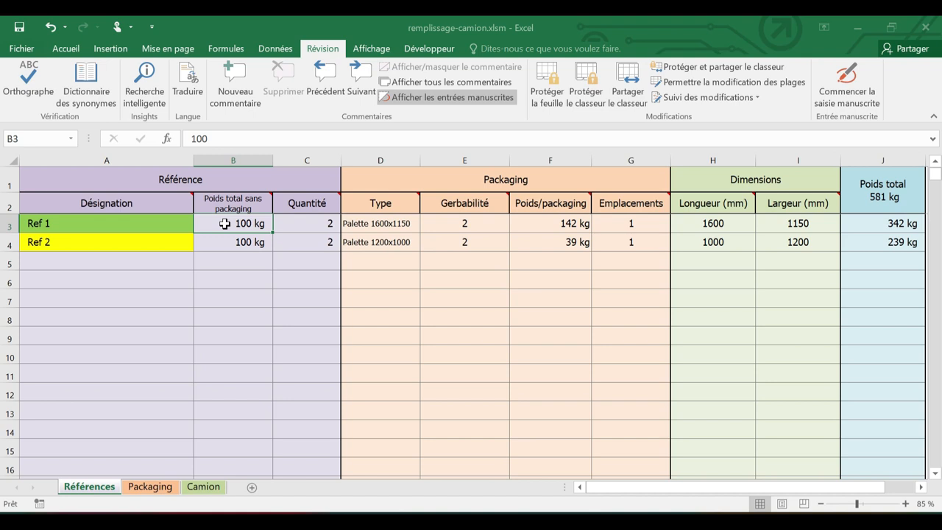
click(309, 222)
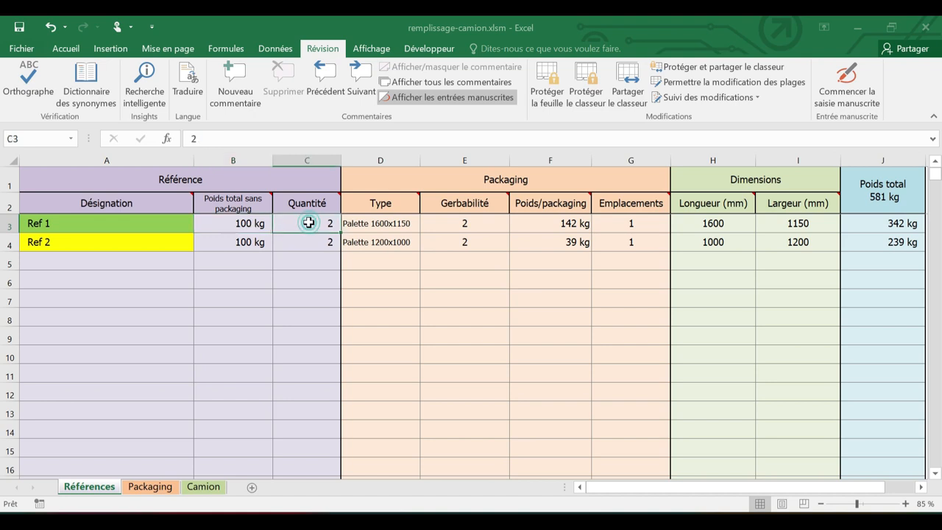
click(310, 239)
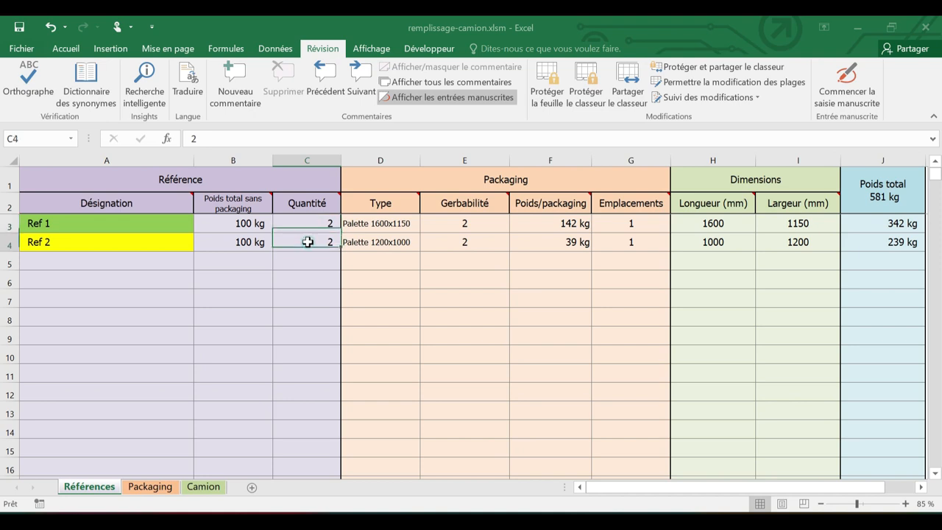
click(307, 224)
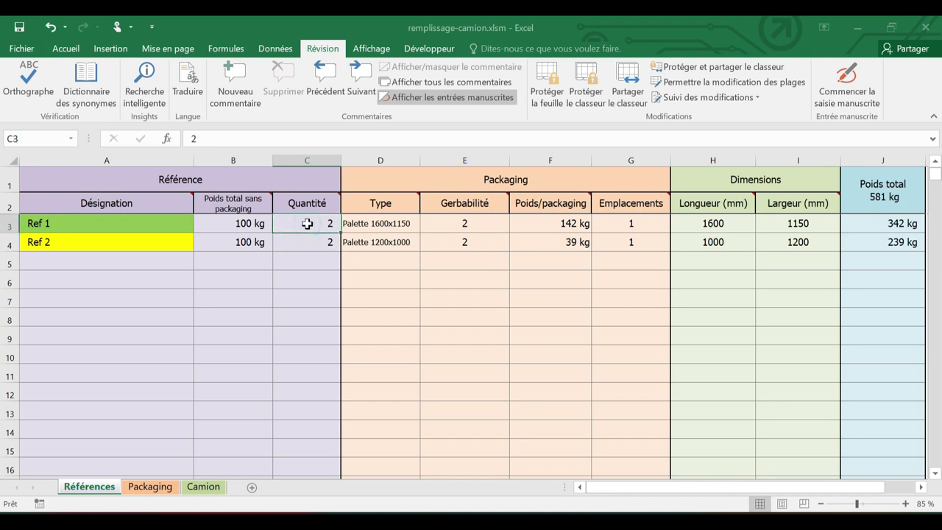
Step: Examine the packaging type and stackability (Gerbabilité) entries for Ref 1 and Ref 2
click(377, 224)
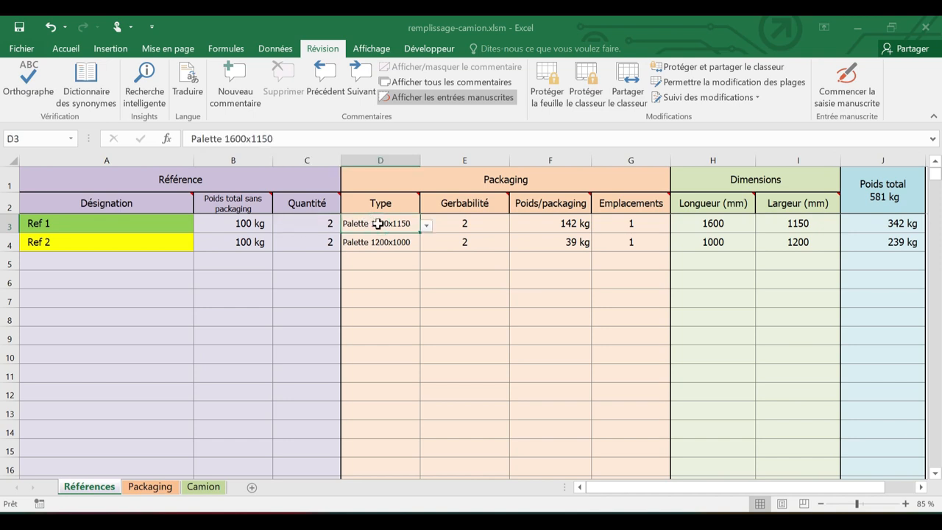
click(379, 243)
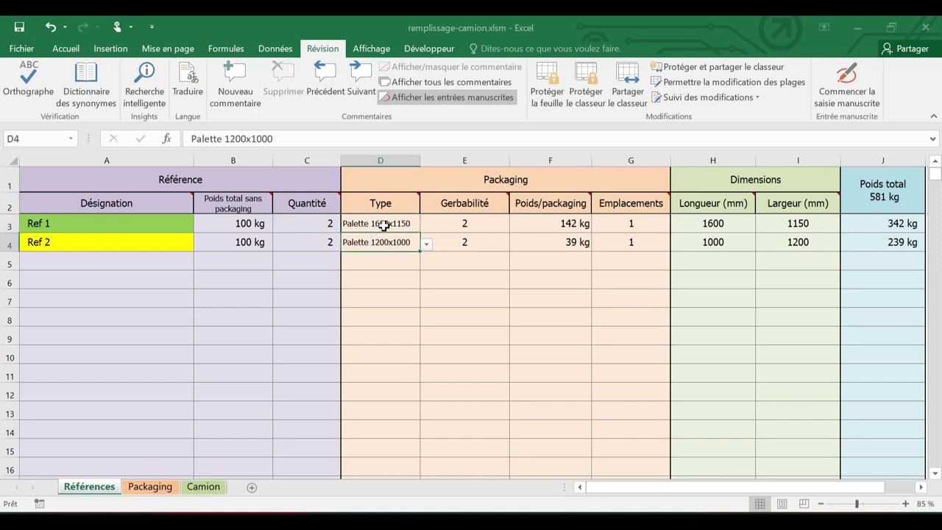
click(383, 225)
click(454, 222)
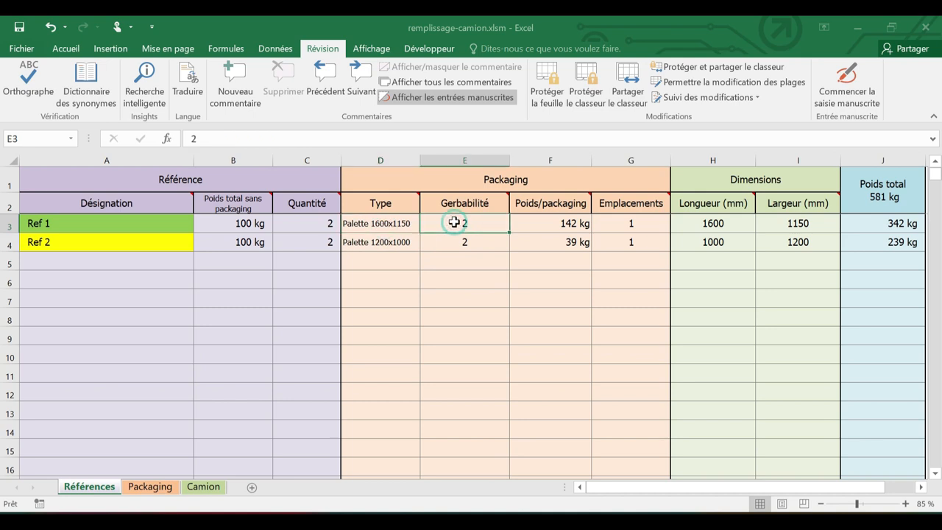
click(452, 241)
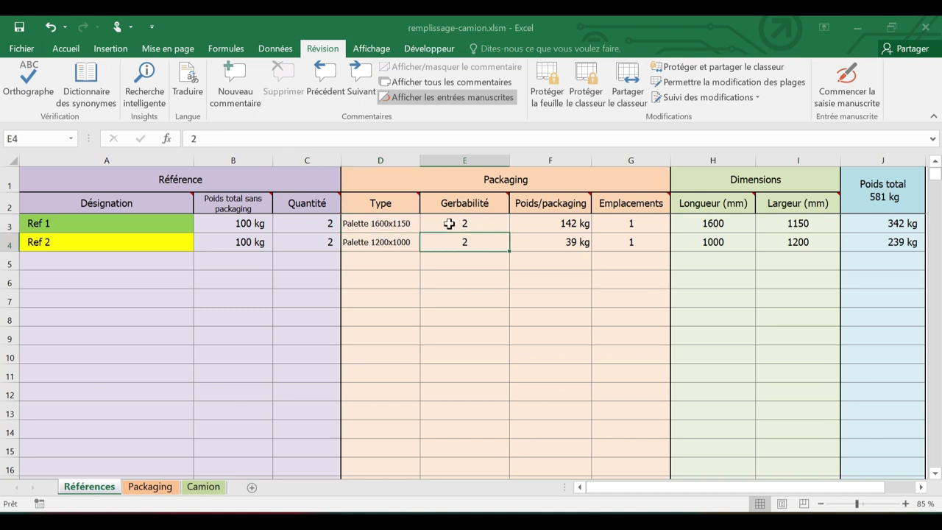
click(449, 224)
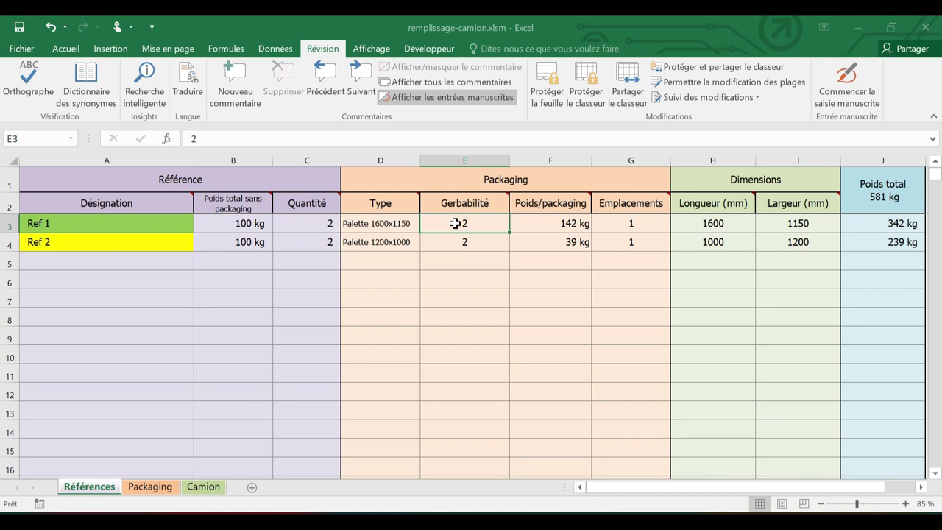
Step: Inspect the formulas for packaging weight, number of locations (Emplacements), length and total weight in the reference rows
click(536, 225)
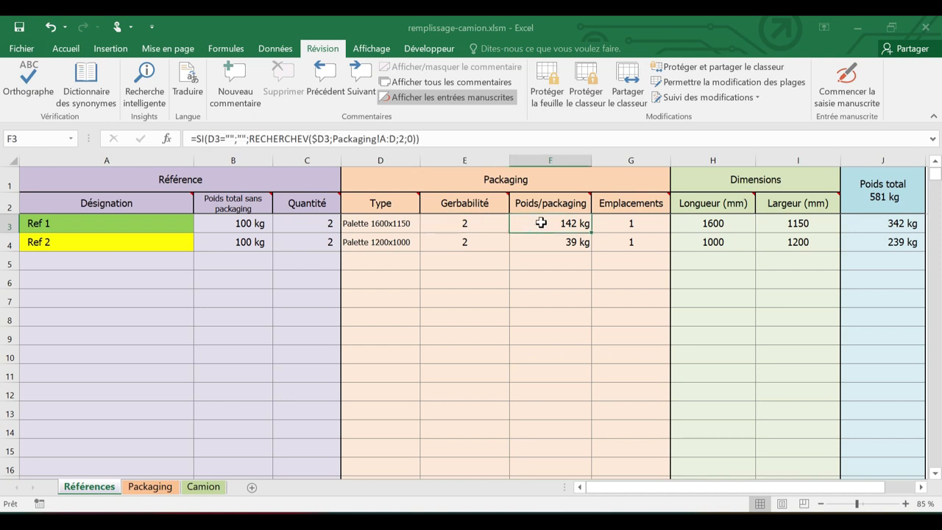
click(612, 220)
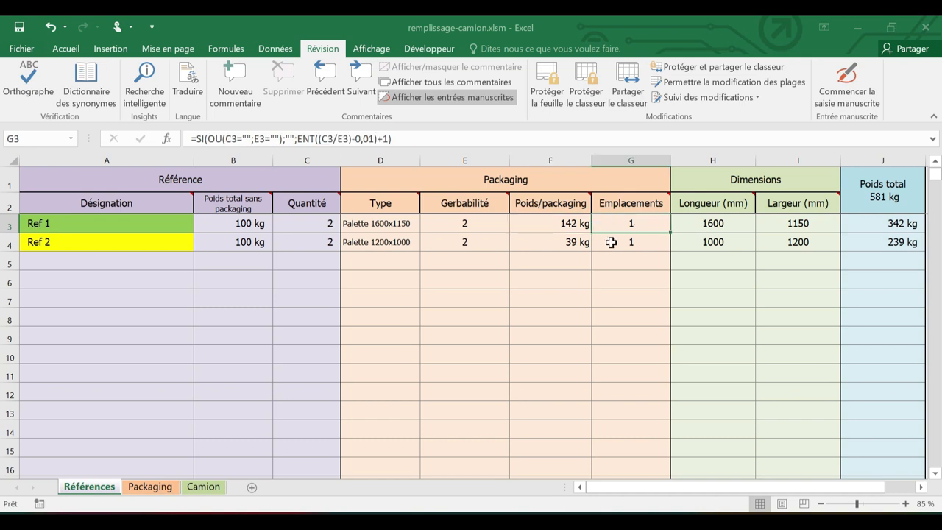
click(610, 245)
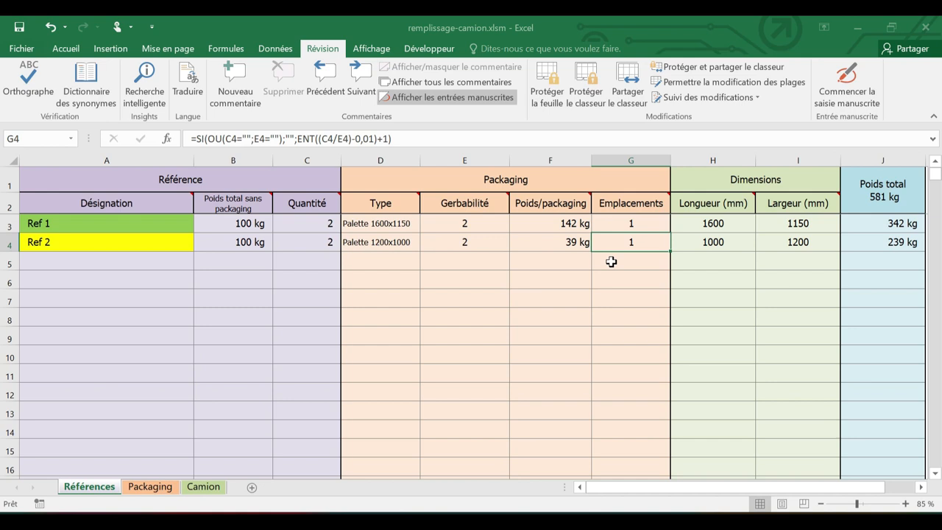
click(692, 224)
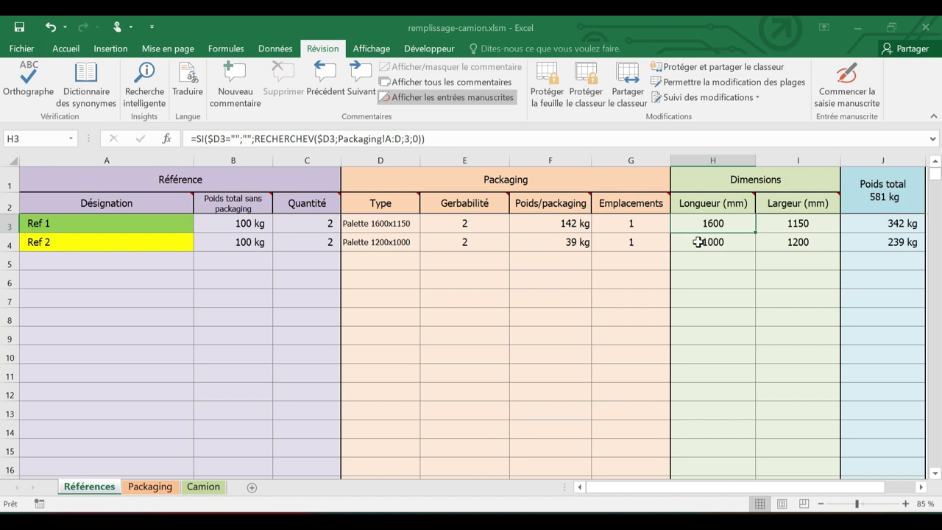
click(862, 224)
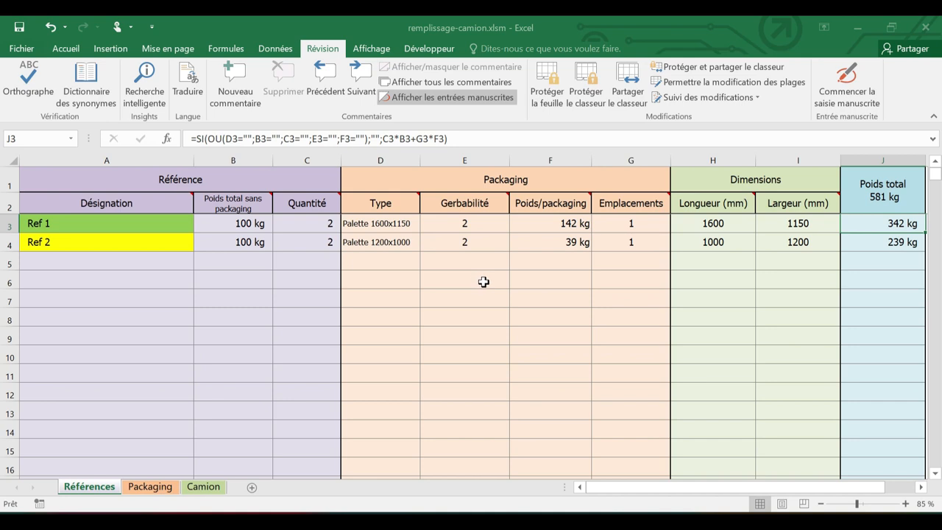
Step: Review the Packaging sheet's pallet data, then compare the trailer plan on Camion with the reference list on Références
key(ctrl+Page_Down)
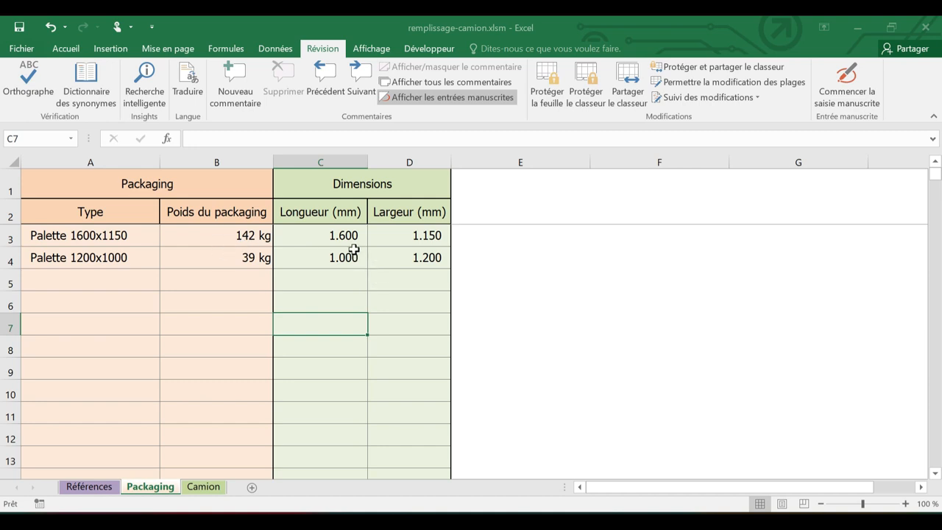
click(210, 490)
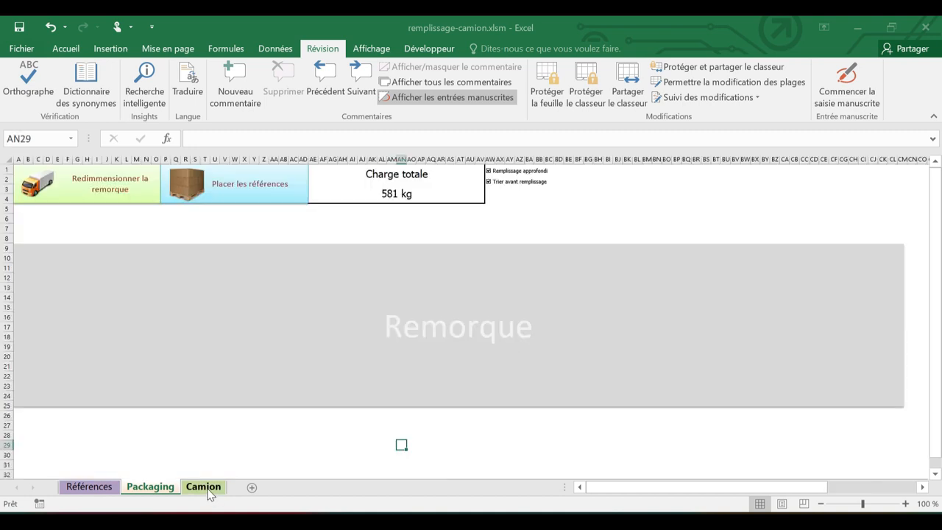
click(458, 220)
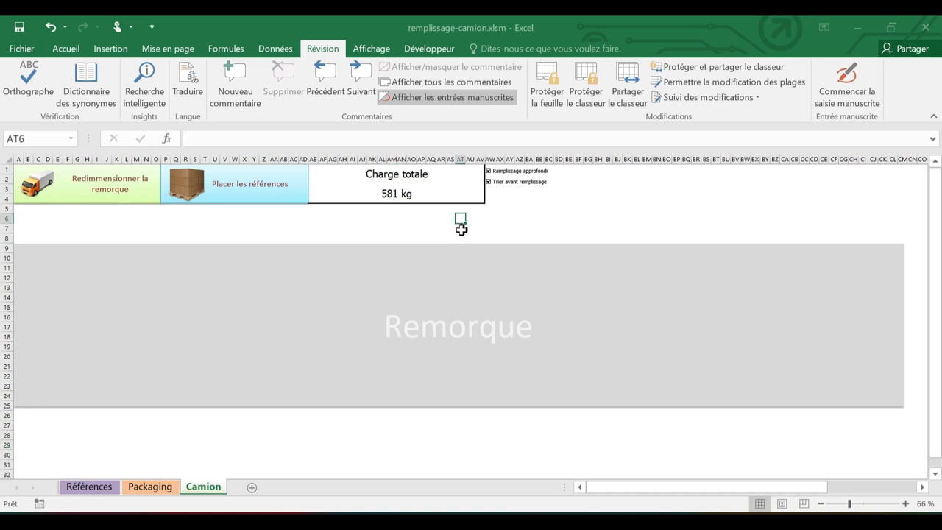
click(89, 486)
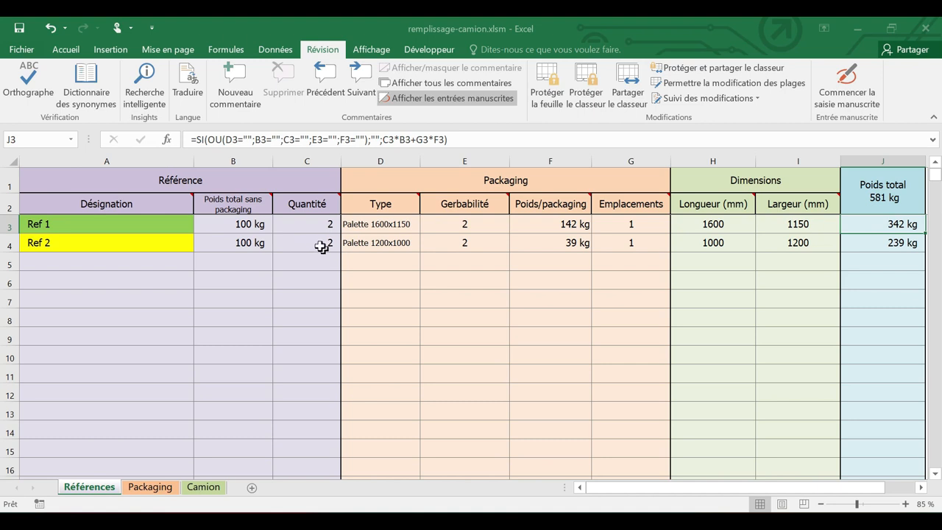
click(215, 491)
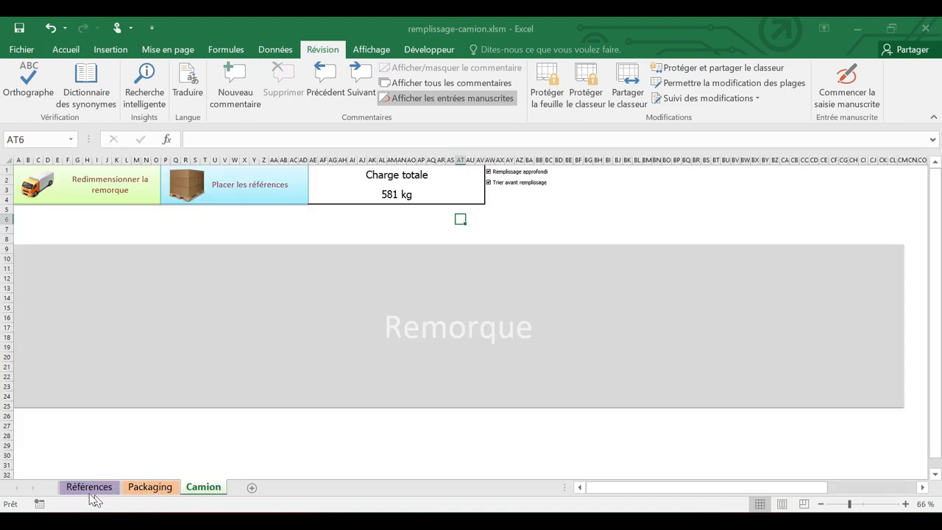
click(91, 492)
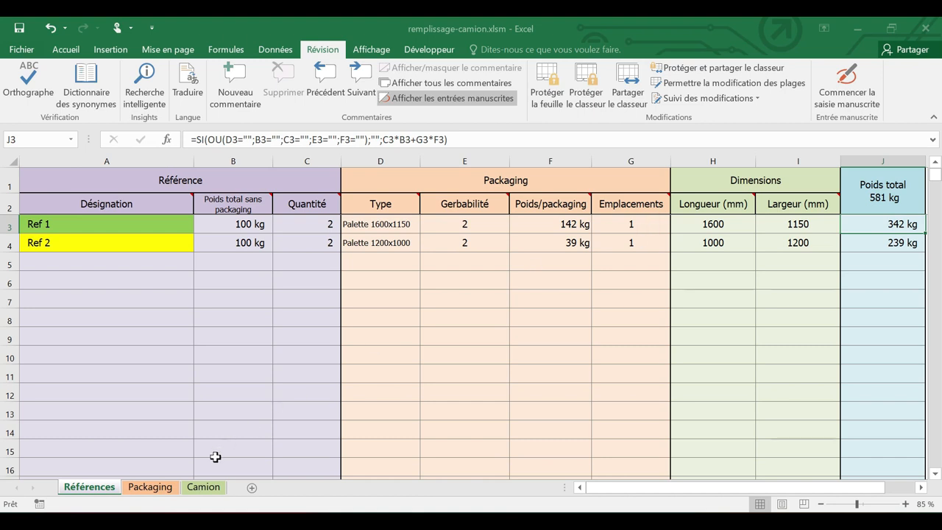
click(204, 486)
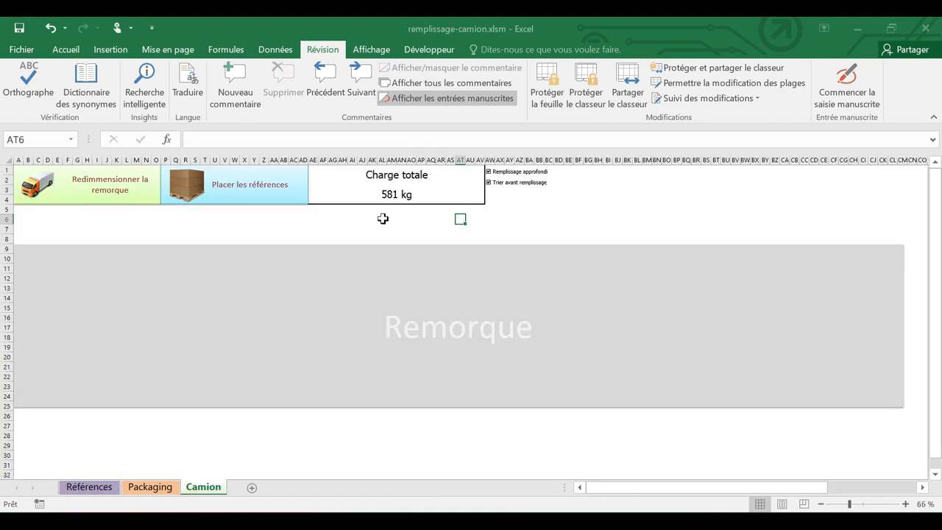
Step: Resize the trailer on the Camion sheet to a width of 3,3 metres
click(84, 190)
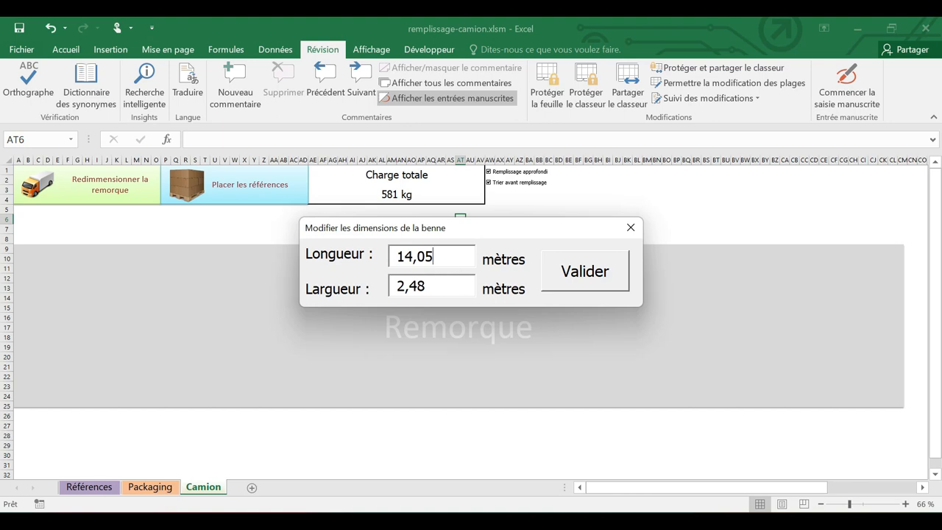
click(573, 273)
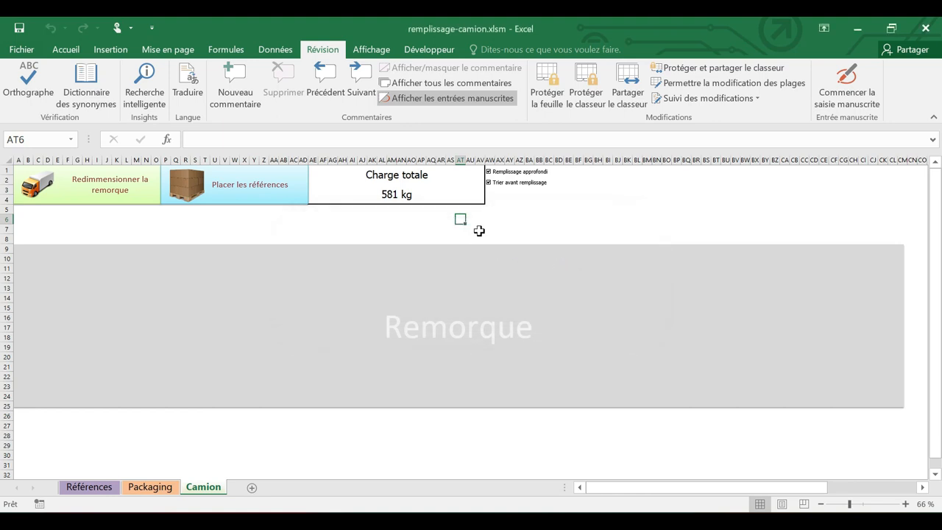
click(133, 180)
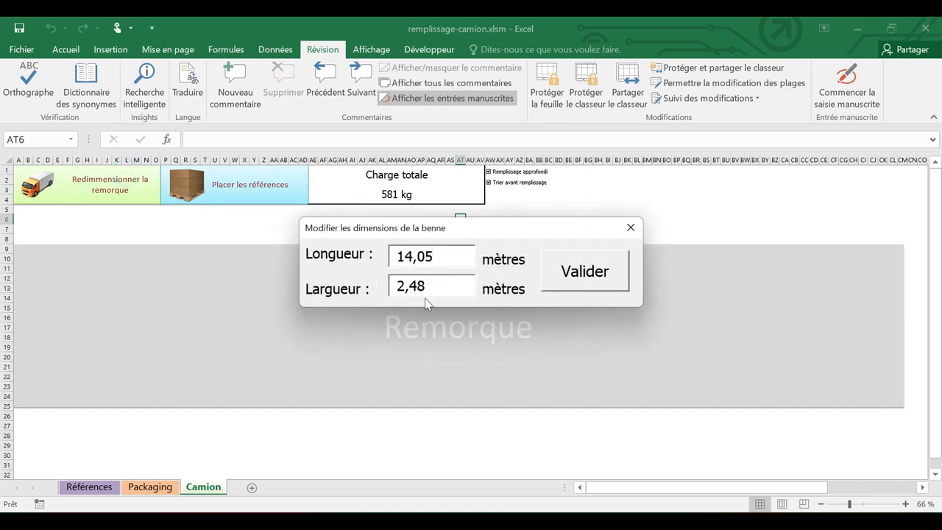
double_click(431, 277)
text(3,3)
key(Return)
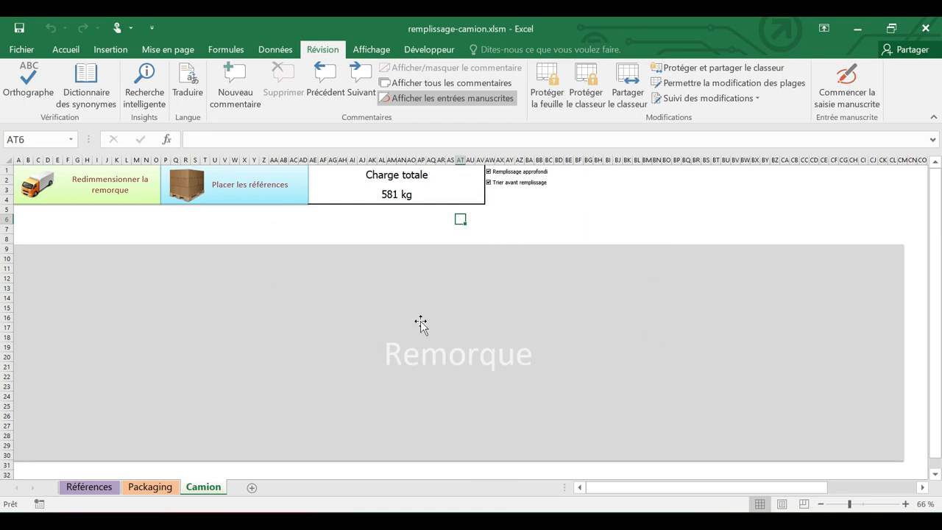
Step: Set the trailer's width back to 2,48 metres
click(140, 184)
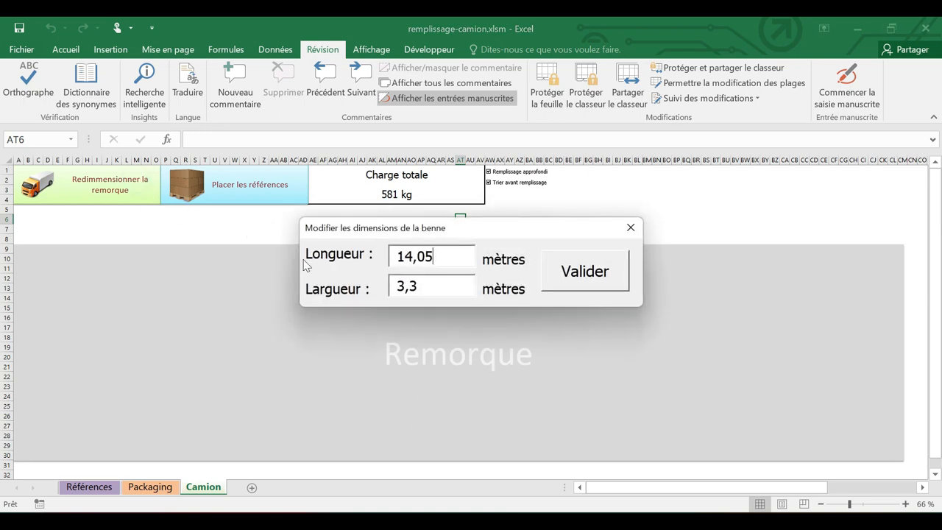
double_click(429, 285)
text(2,48)
key(Return)
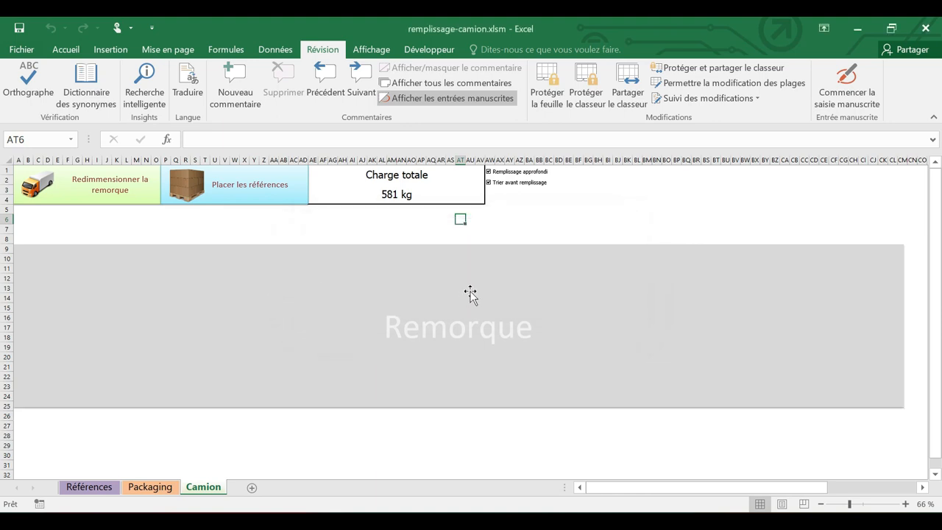
Step: Place the listed references in the trailer on the Camion sheet
click(262, 189)
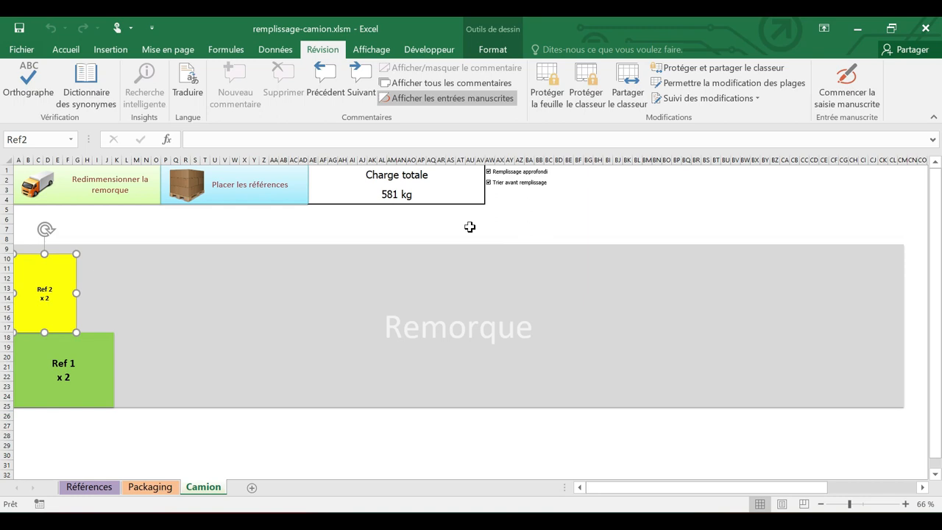
Step: Set the quantity of both Ref 1 and Ref 2 to 20 on the Références sheet
click(110, 486)
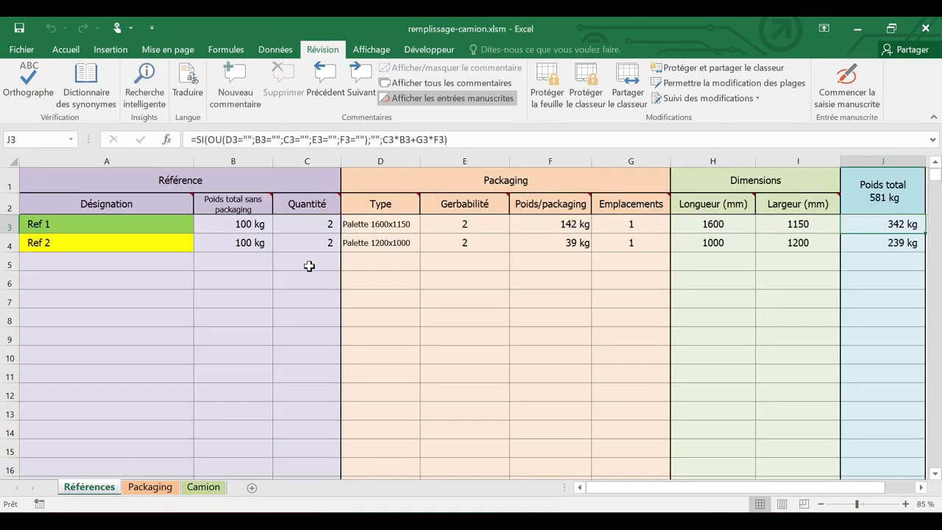
click(310, 224)
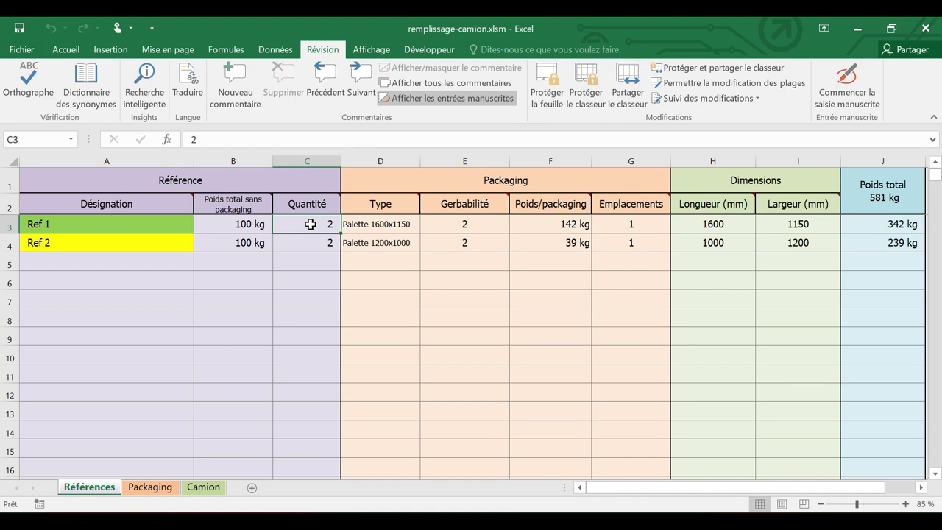
text(20)
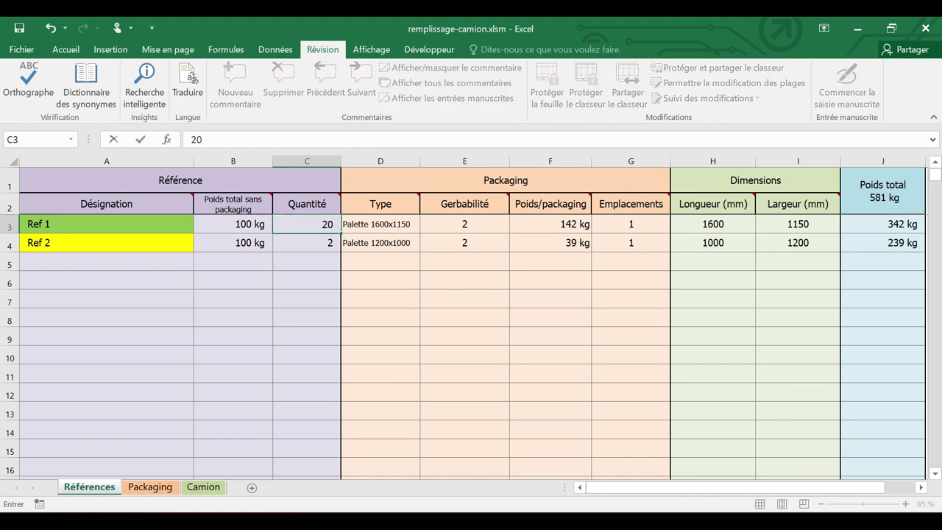
key(Return)
text(20)
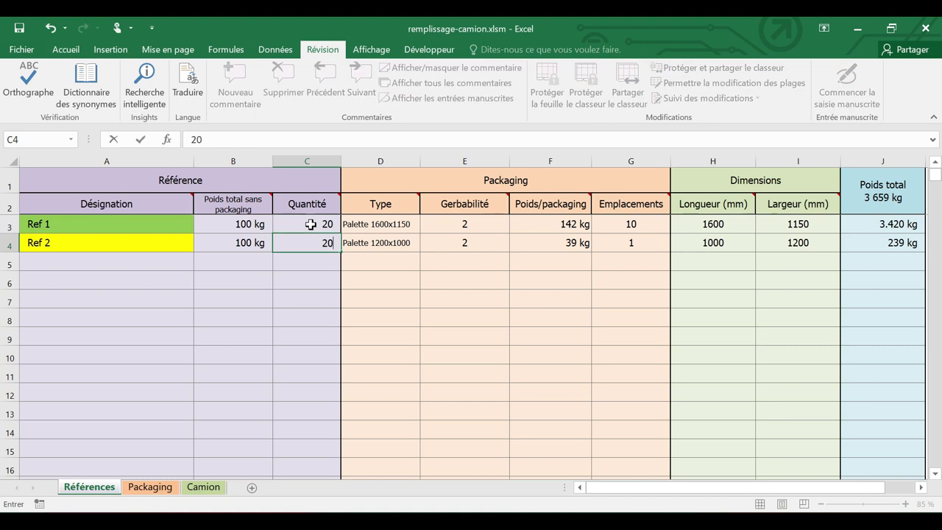
key(Return)
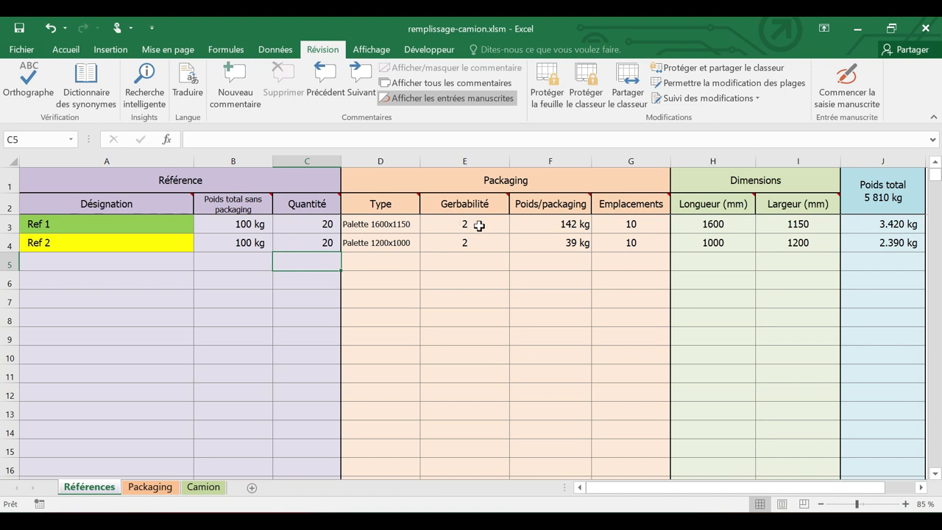
Step: Place the updated reference quantities in the trailer on the Camion sheet, then compare the layout with the Références list
click(203, 486)
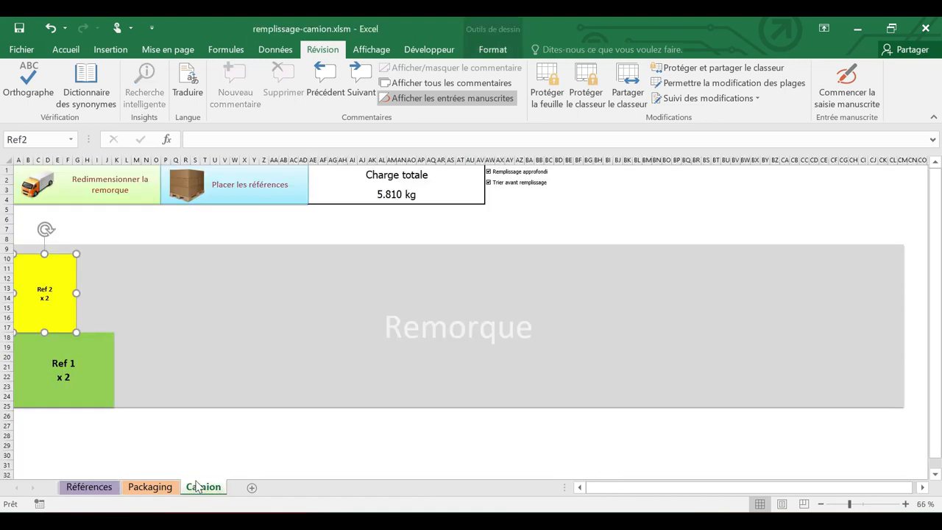
click(241, 190)
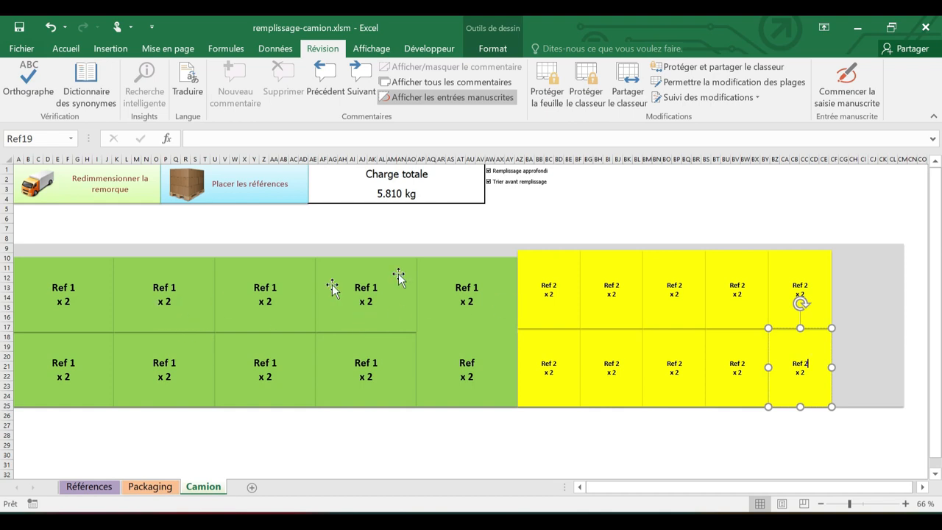
click(92, 487)
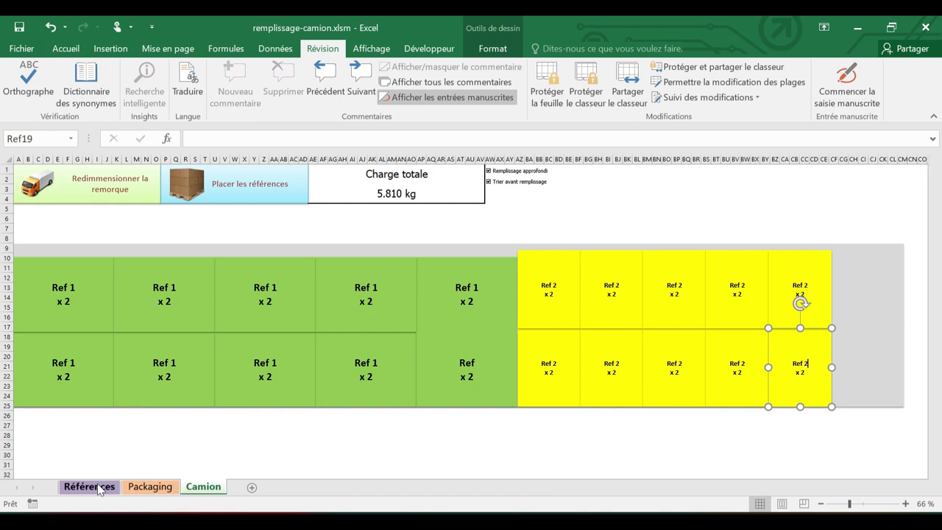
click(207, 488)
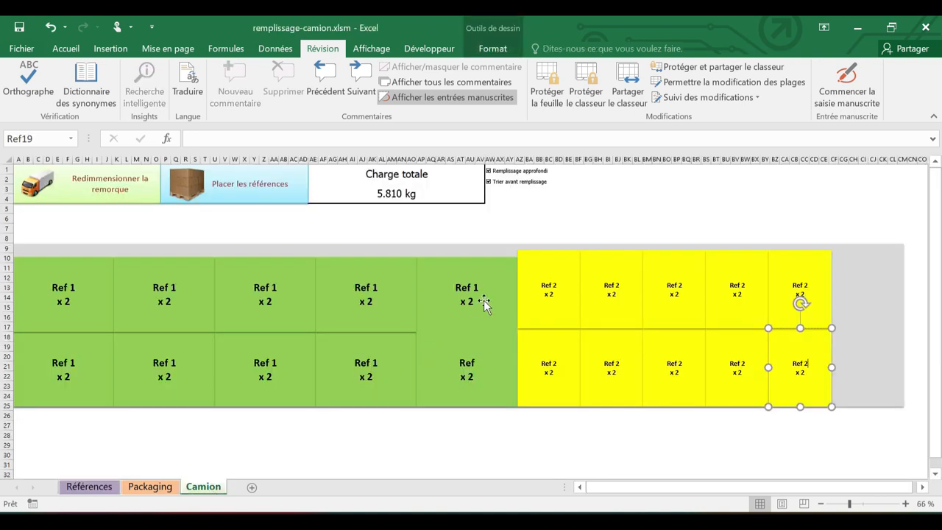